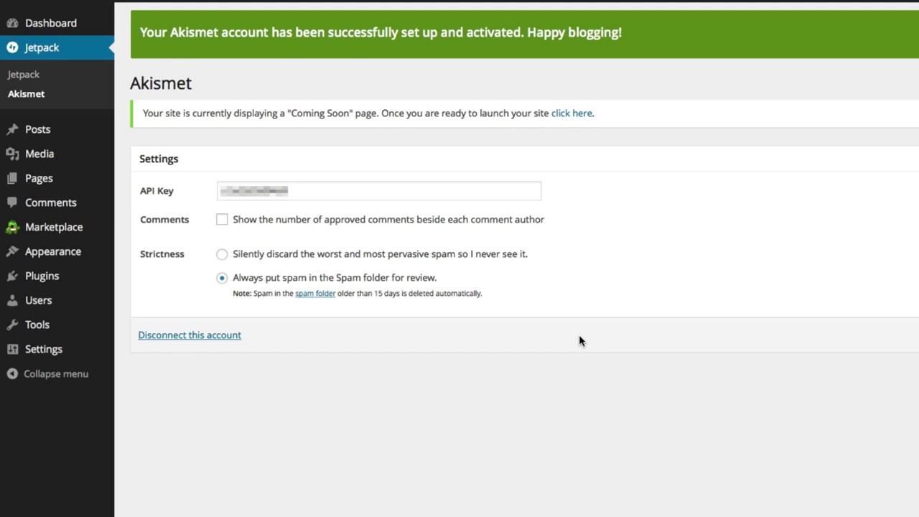
# Go to adding a new plugin and search the plugin directory for "Contact Form"
pyautogui.scroll(-2, 704, 316)
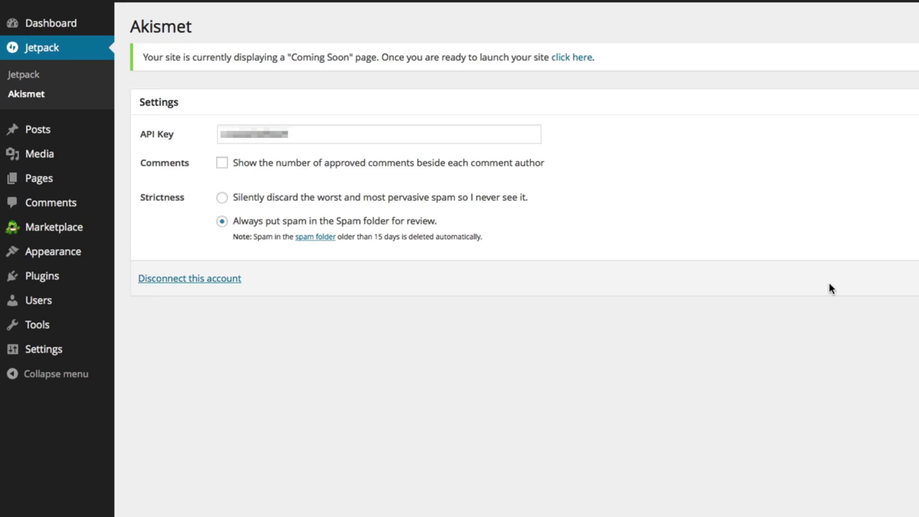
pyautogui.moveTo(106, 288)
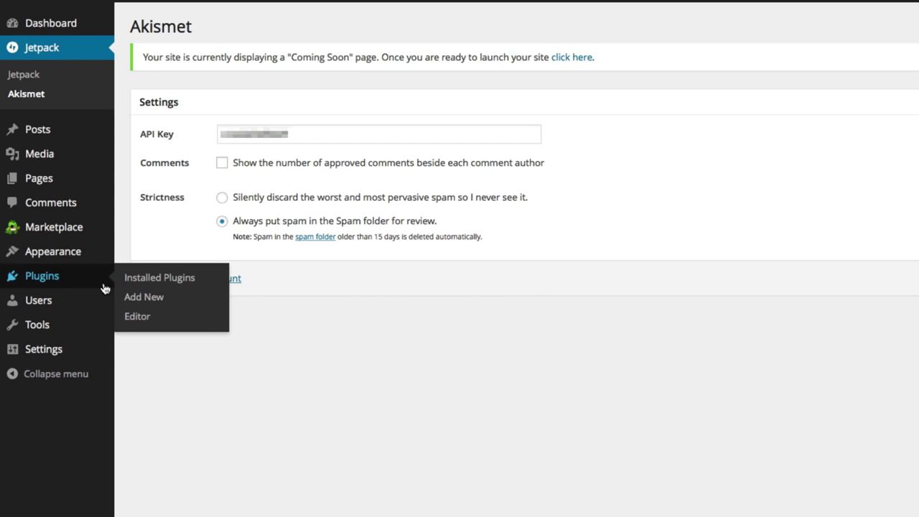
pyautogui.click(136, 298)
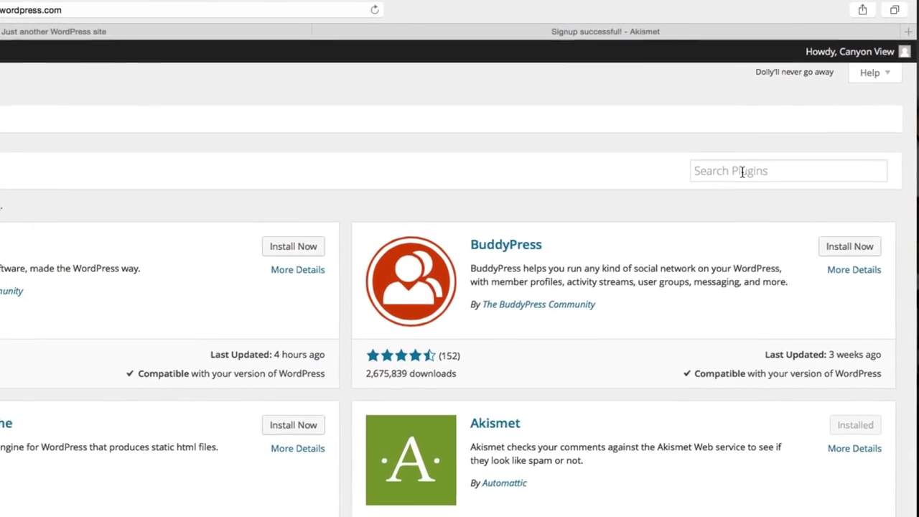
pyautogui.click(830, 88)
pyautogui.write('Contact Form')
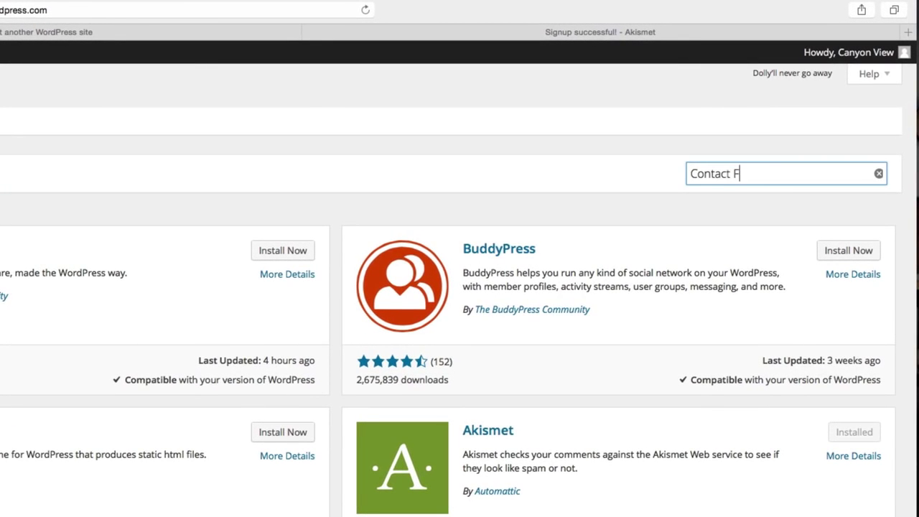
pyautogui.press('Return')
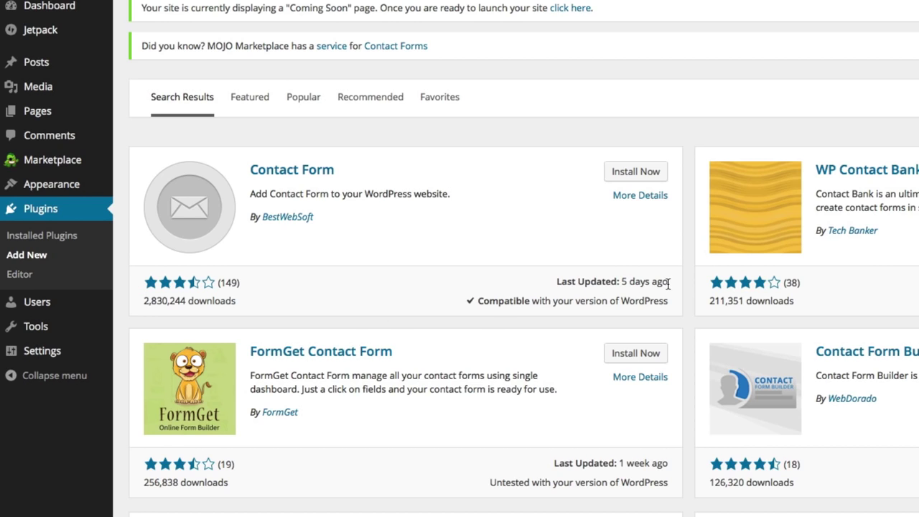
# Open the details of the Contact Form plugin by BestWebSoft and review its description, screenshots and FAQ
pyautogui.moveTo(668, 283)
pyautogui.click(640, 195)
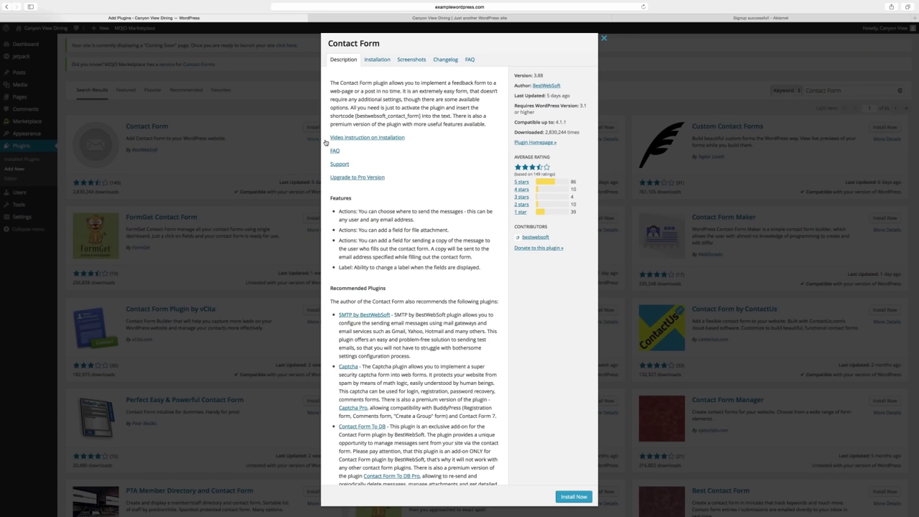
pyautogui.click(412, 61)
pyautogui.click(470, 60)
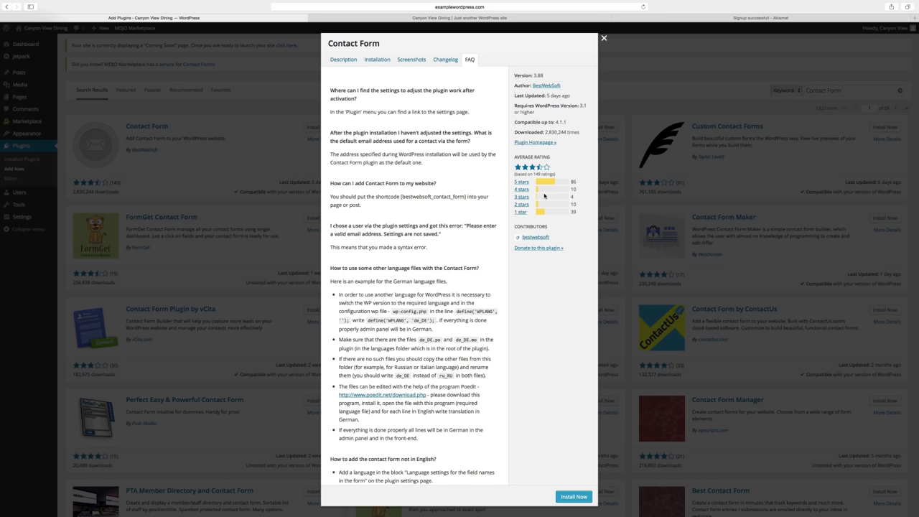
# Install and activate the Contact Form plugin, and open its settings
pyautogui.click(572, 495)
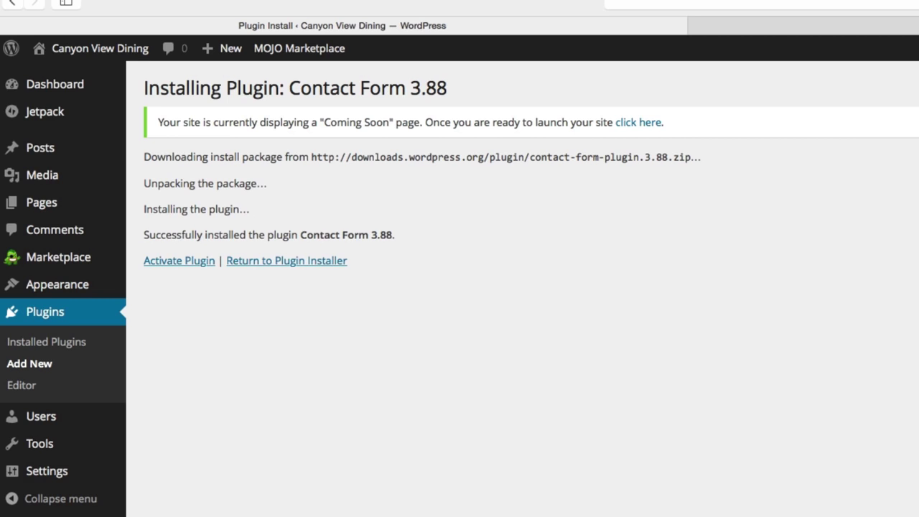
pyautogui.click(177, 263)
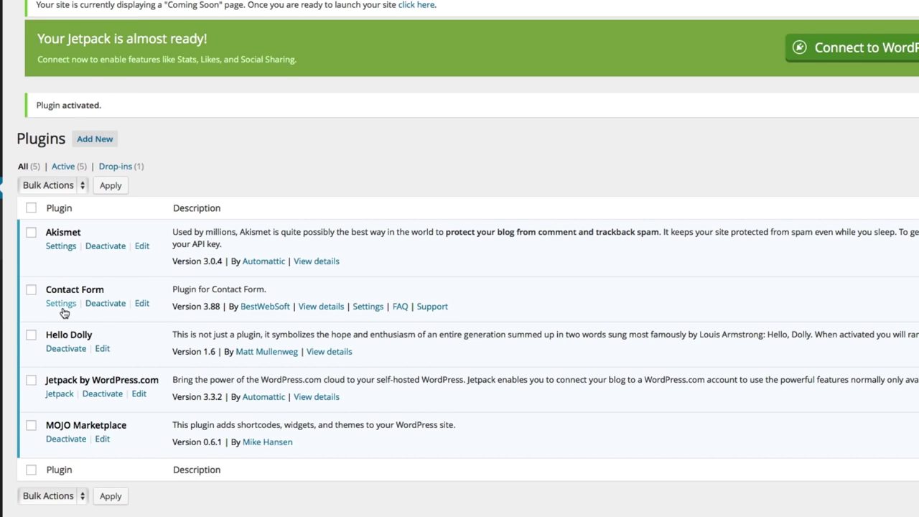
pyautogui.click(63, 307)
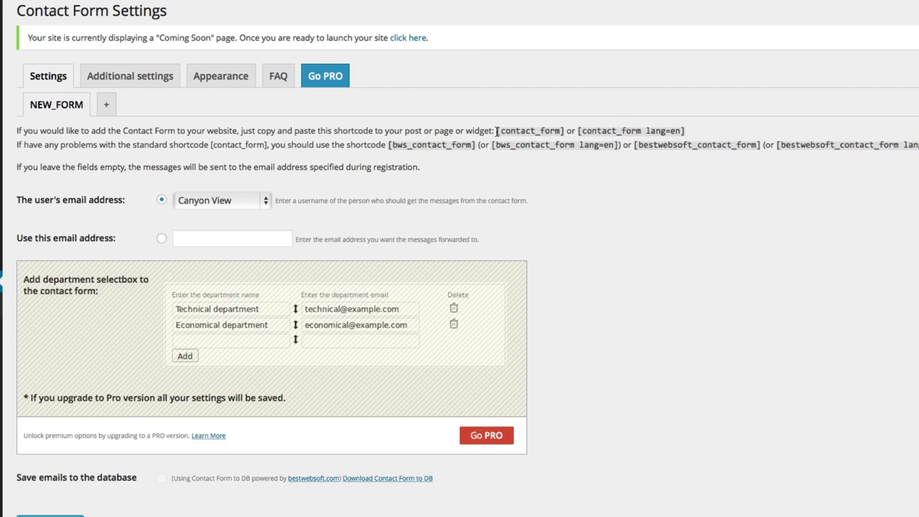
# Examine the [contact_form] shortcode and the choice of user who receives the form's messages
pyautogui.moveTo(495, 131); pyautogui.dragTo(565, 130)
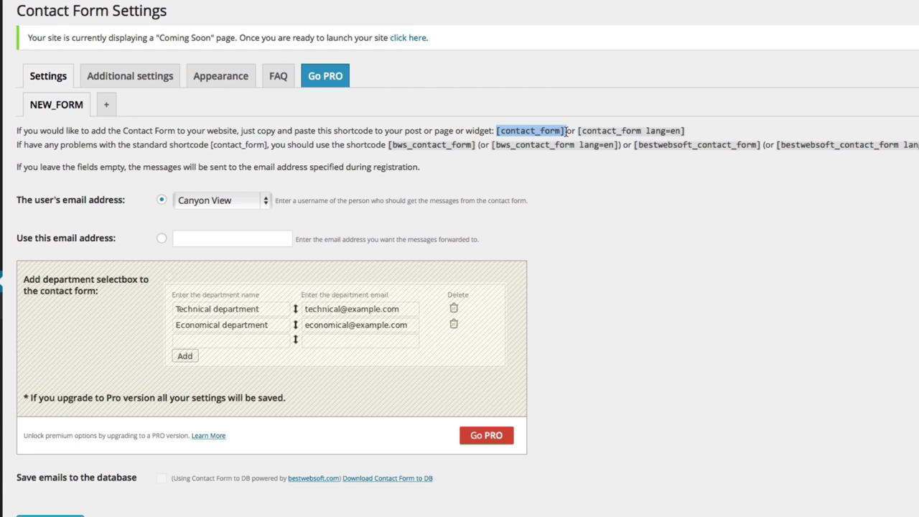
pyautogui.click(568, 173)
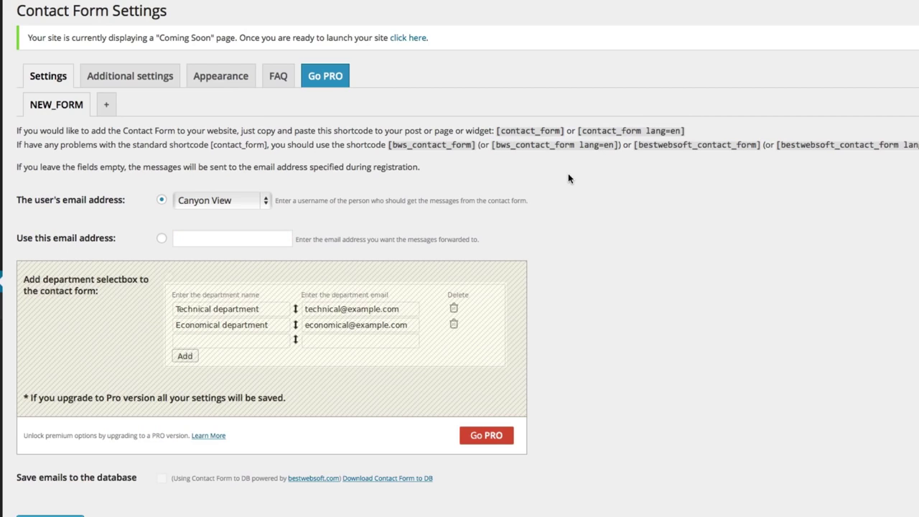
pyautogui.click(252, 201)
pyautogui.click(174, 258)
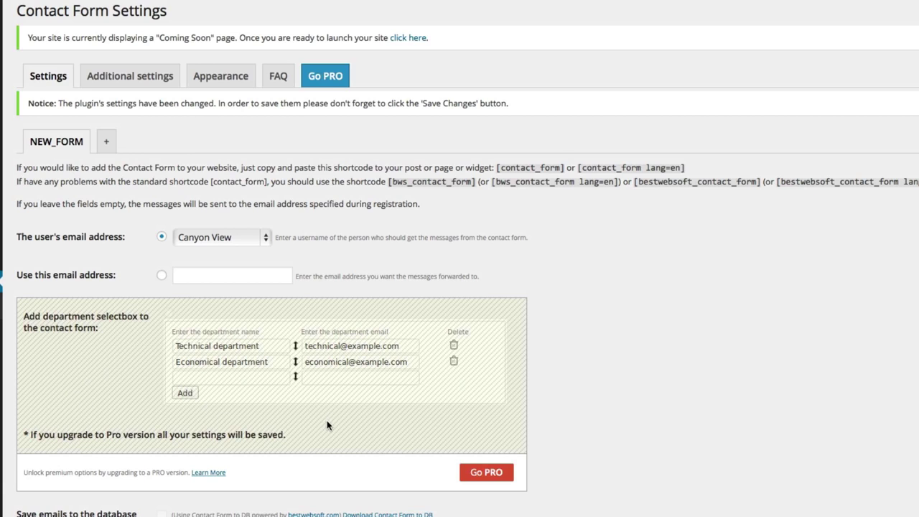
# Look through the Contact Form plugin's additional settings for mail sending, form fields and language
pyautogui.click(131, 75)
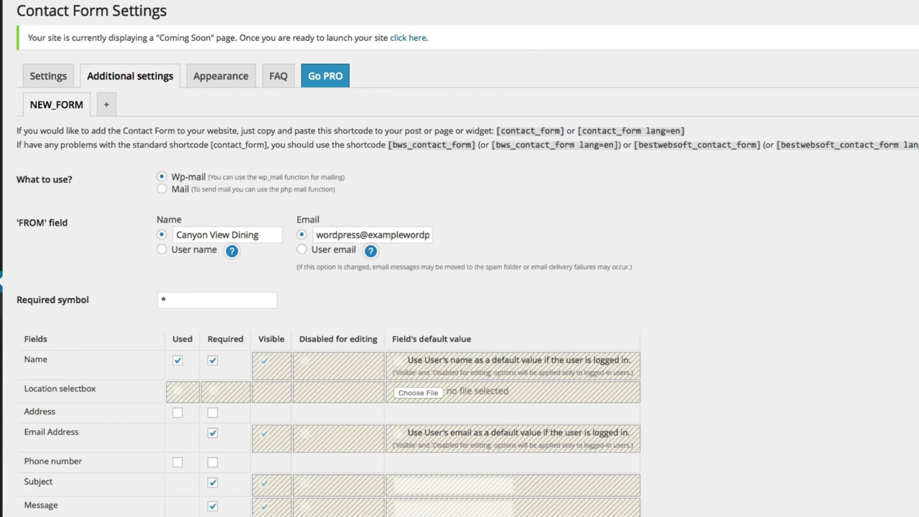
pyautogui.scroll(-10, 395, 287)
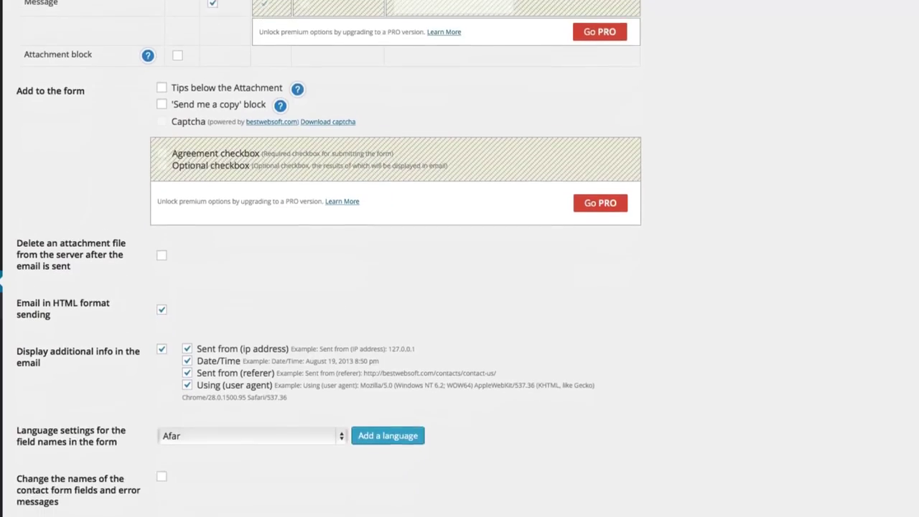
pyautogui.scroll(-1, 395, 287)
pyautogui.scroll(10, 134, 157)
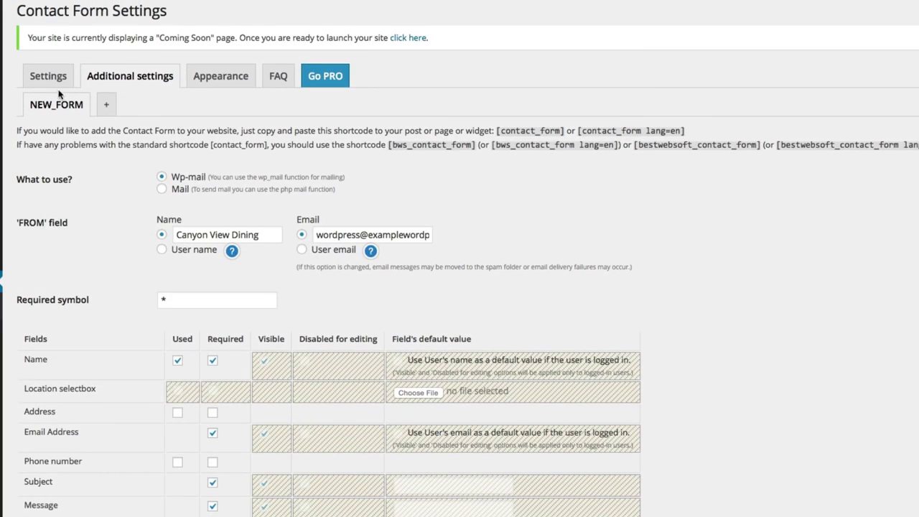
# Copy the [contact_form] shortcode from the plugin's main settings and start a new page
pyautogui.click(43, 77)
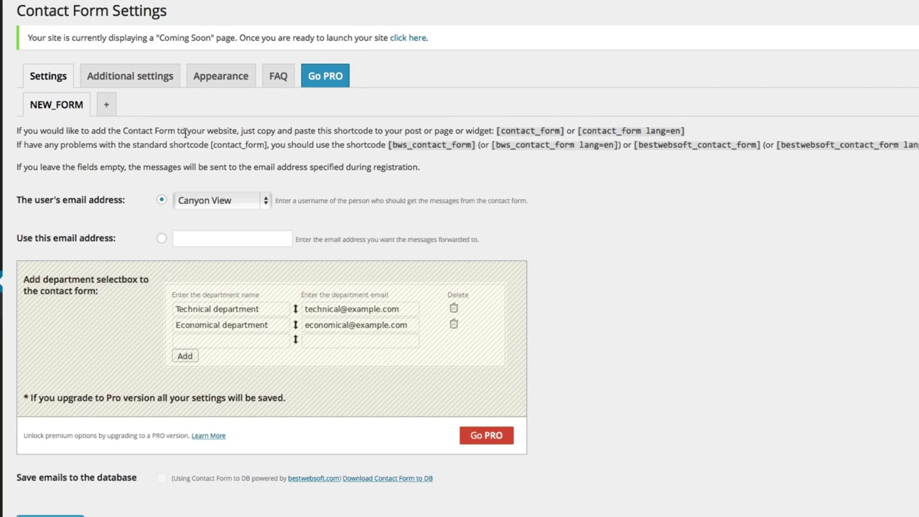
pyautogui.moveTo(211, 145); pyautogui.dragTo(267, 146)
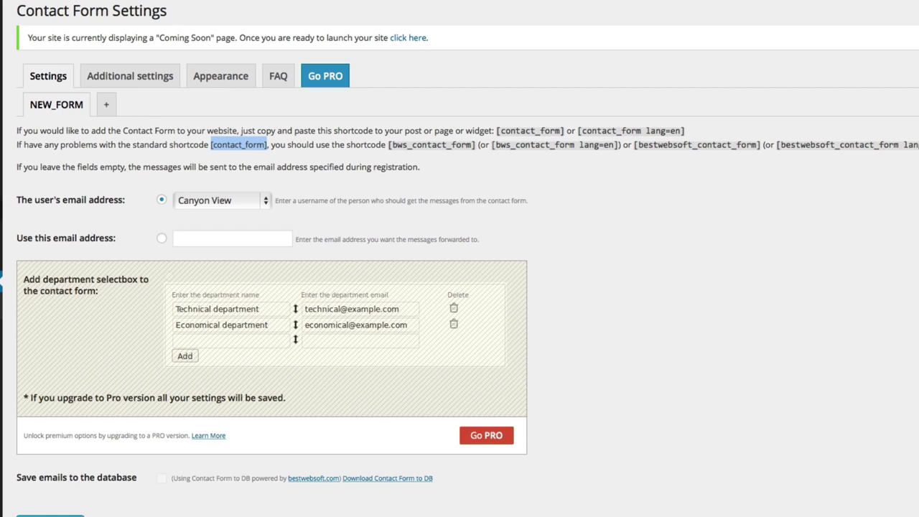
pyautogui.moveTo(21, 108)
pyautogui.click(138, 119)
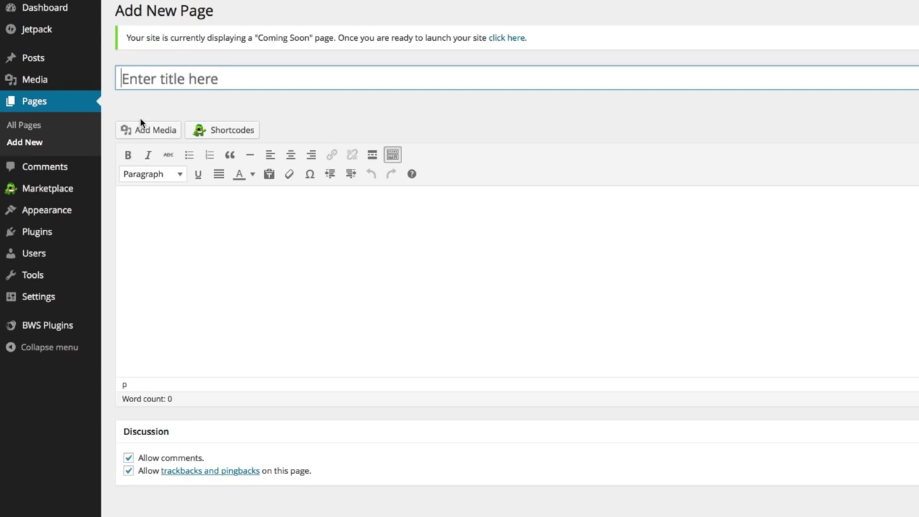
# Title the page "Contact Us", insert the [contact_form] shortcode as its content and publish it
pyautogui.write('Contact Us')
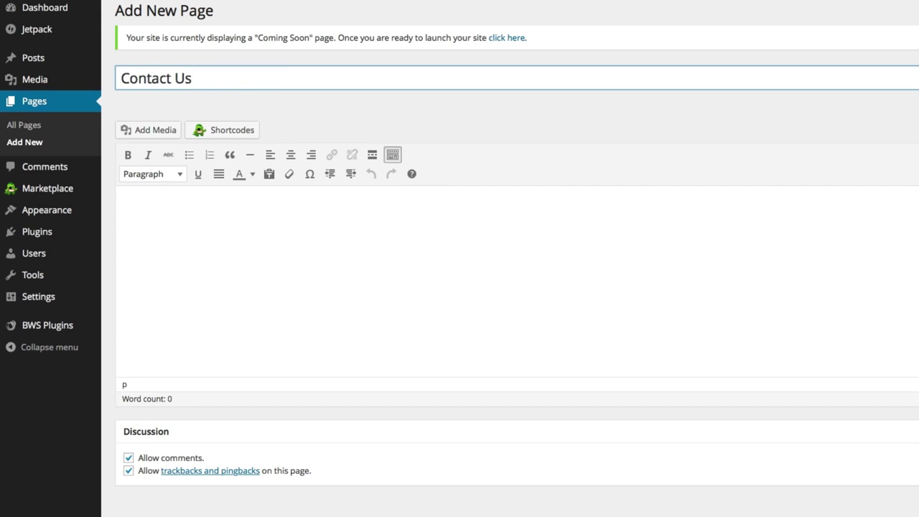
pyautogui.press('Tab')
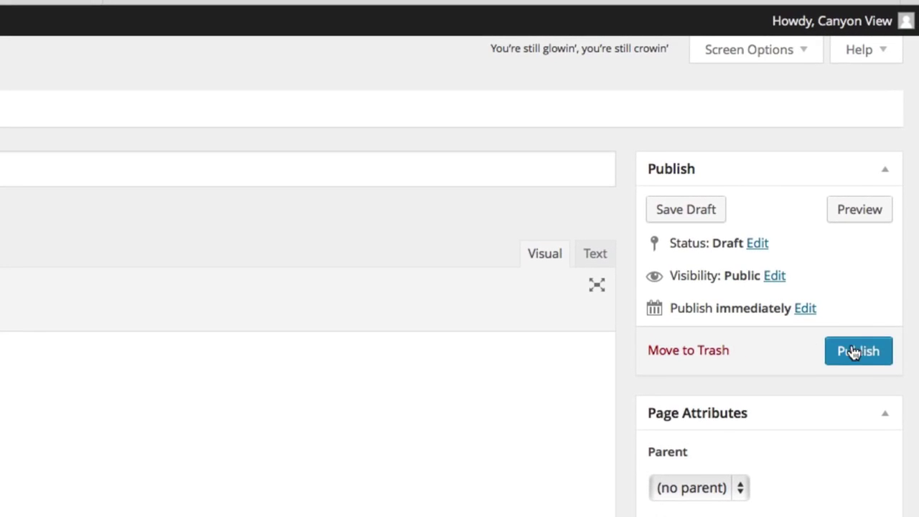
pyautogui.click(862, 353)
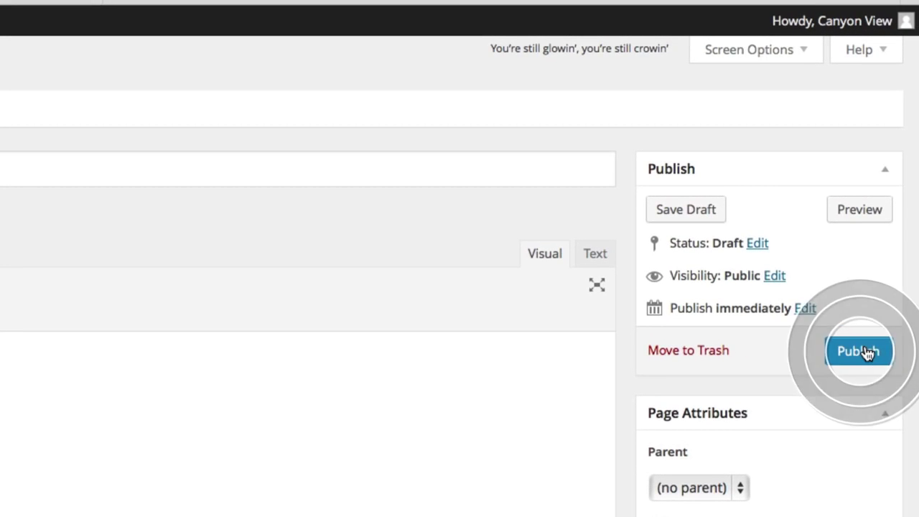
# Open the published Contact Us page and submit its form with subject "test" and message "How do you like this contact form?"
pyautogui.rightClick(352, 173)
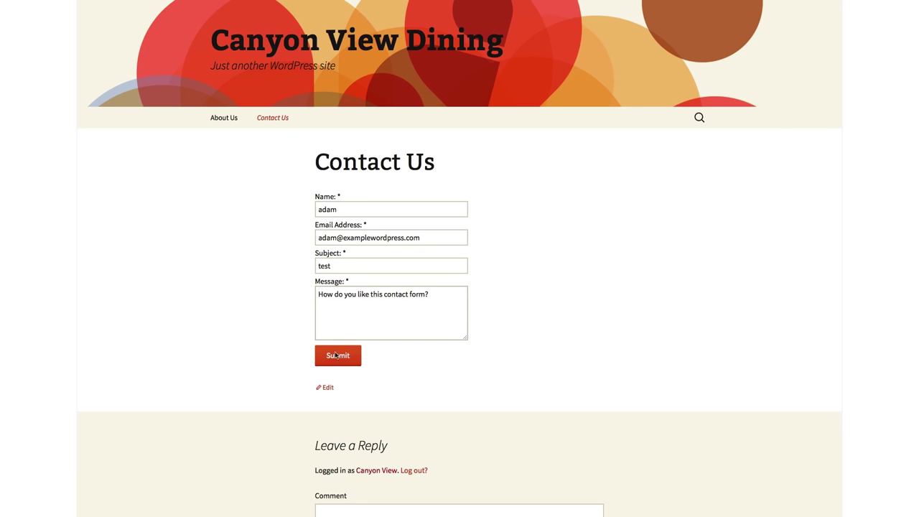
pyautogui.click(335, 355)
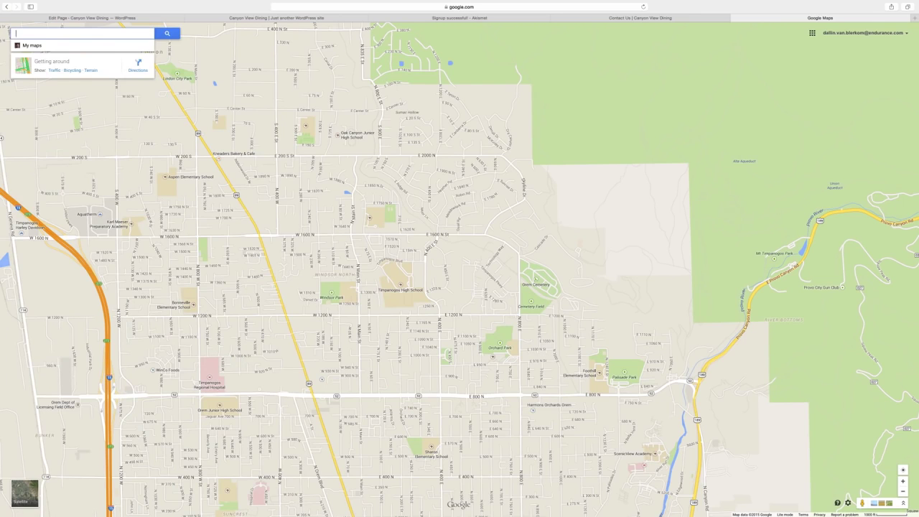
# Look up the business's street address in Google Maps and copy its map embed code in the Large size
pyautogui.write('560')
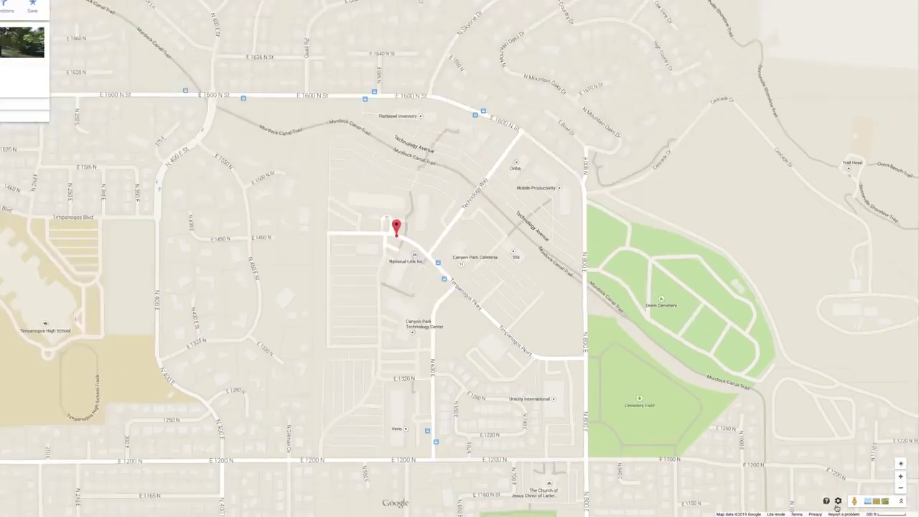
pyautogui.click(848, 502)
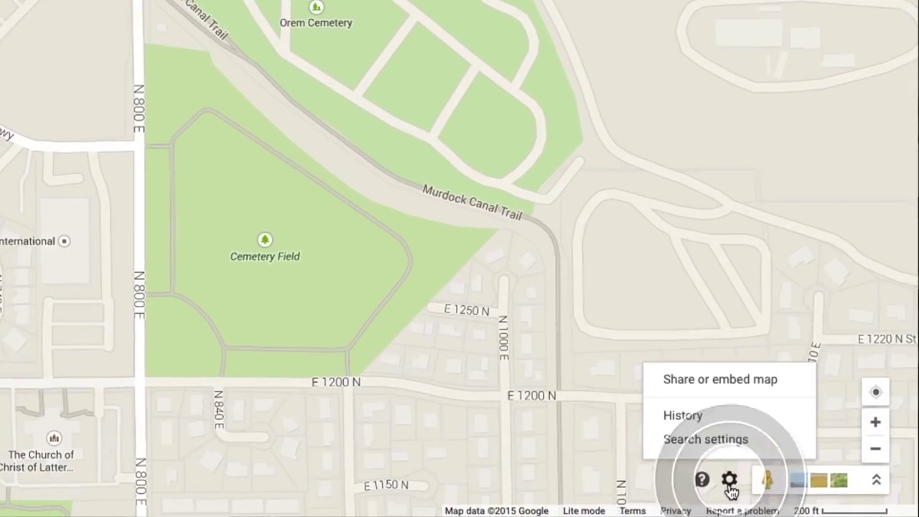
pyautogui.click(729, 388)
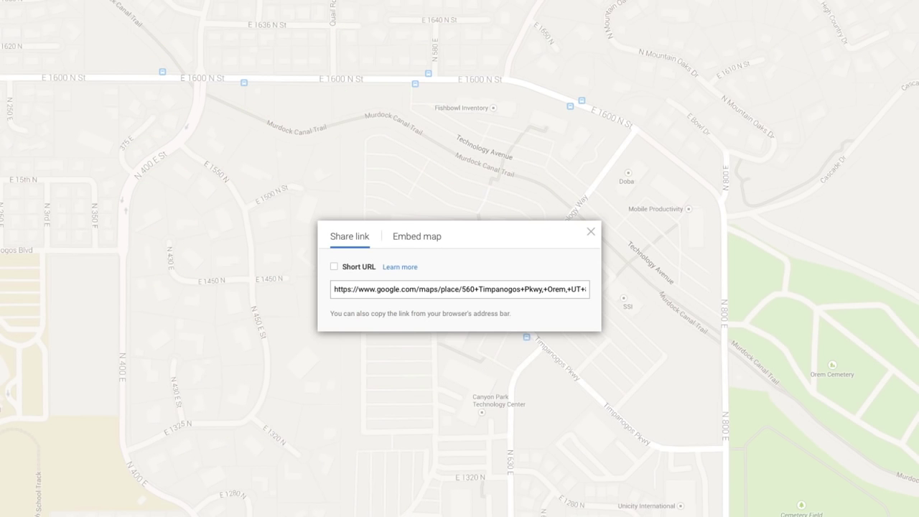
pyautogui.click(415, 243)
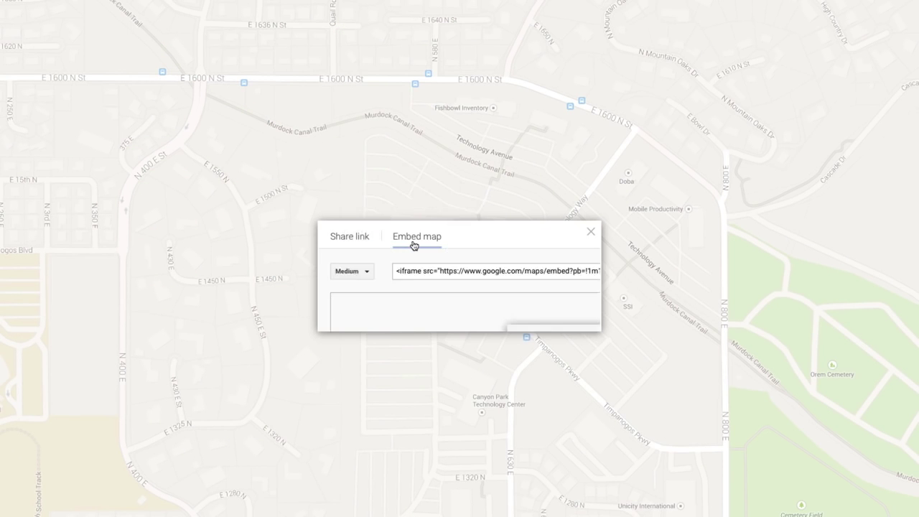
pyautogui.click(323, 148)
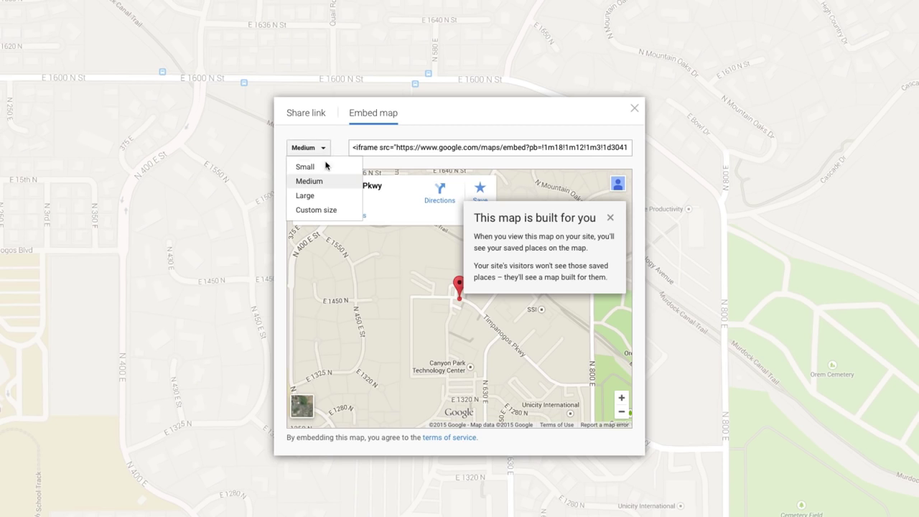
pyautogui.click(313, 200)
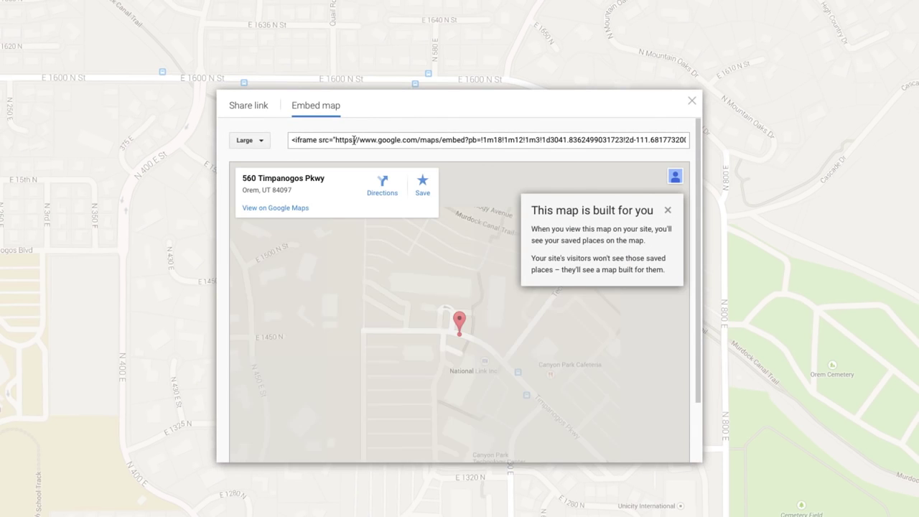
# Return to the Contact Us page editor, paste the map's iframe code as HTML below the [contact_form] shortcode and update the page
pyautogui.click(167, 20)
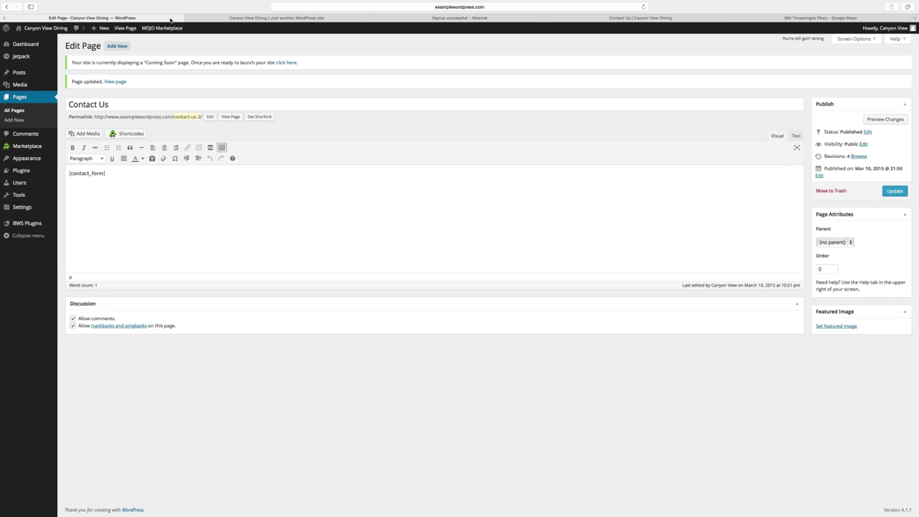
pyautogui.click(798, 136)
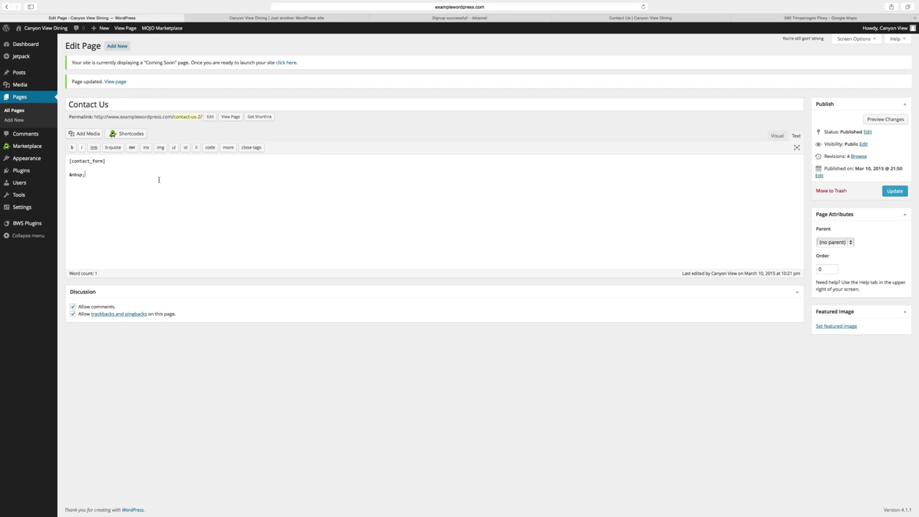
pyautogui.press('Return')
pyautogui.press('Return')
pyautogui.press('super+v')
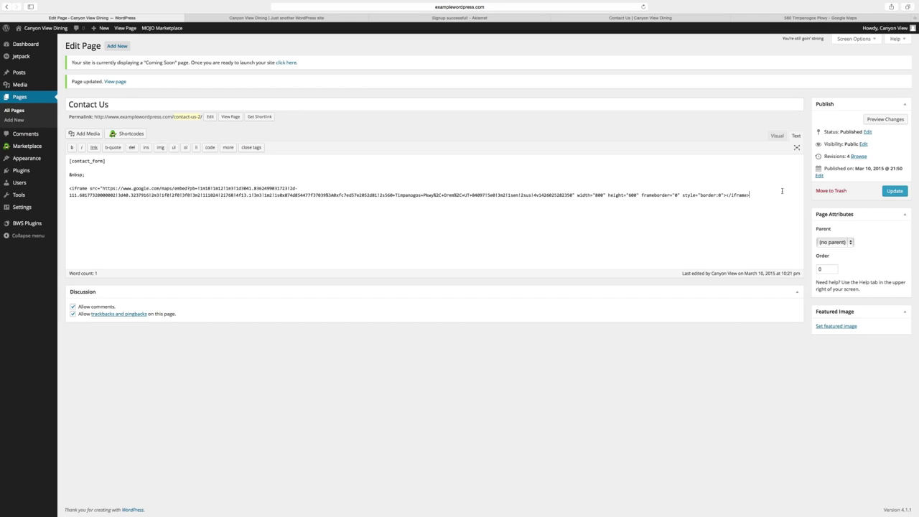
pyautogui.click(891, 192)
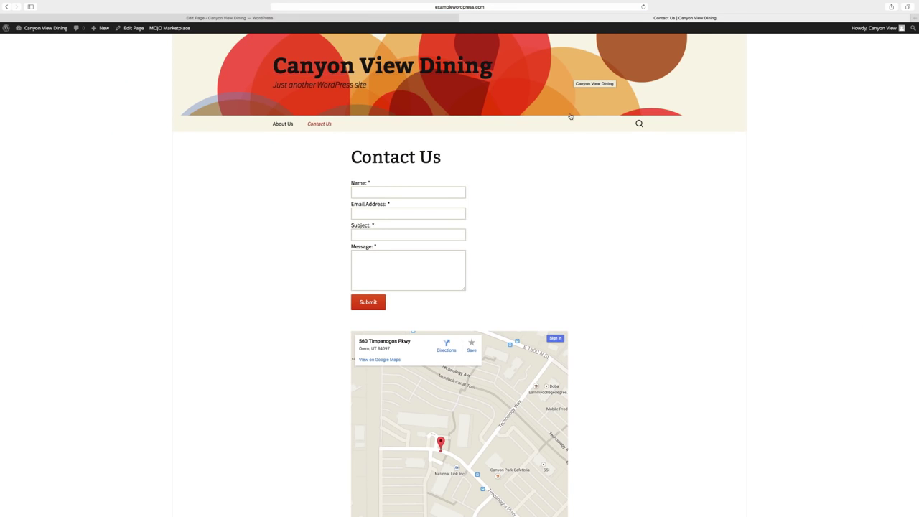
# Check the embedded map on the live Contact Us page by panning it
pyautogui.scroll(-6, 571, 117)
pyautogui.moveTo(475, 200); pyautogui.dragTo(506, 175)
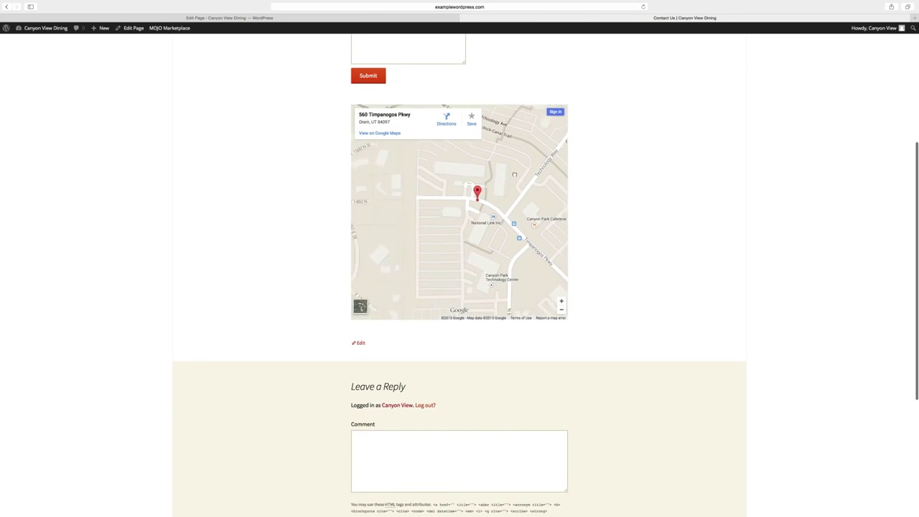
# Pan the embedded map on the live Contact Us page and zoom in around the business's marker
pyautogui.moveTo(392, 257); pyautogui.dragTo(363, 247)
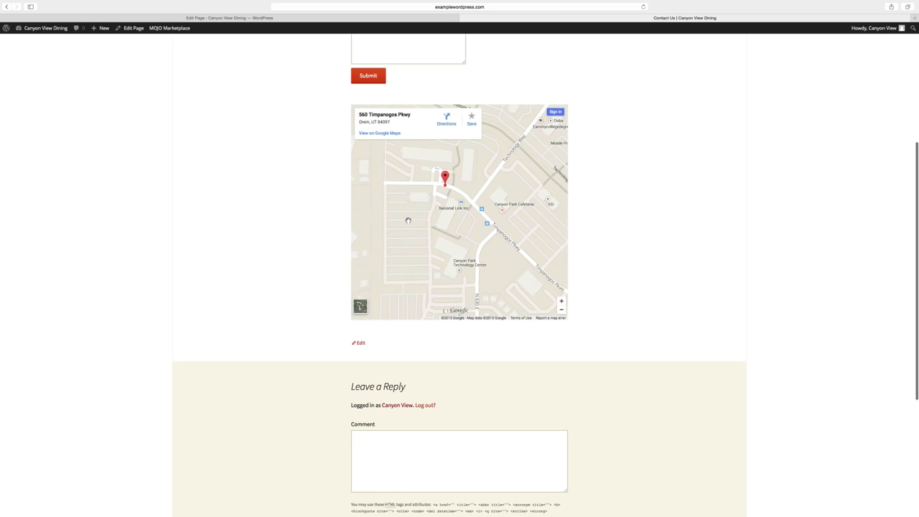
pyautogui.scroll(1, 408, 221)
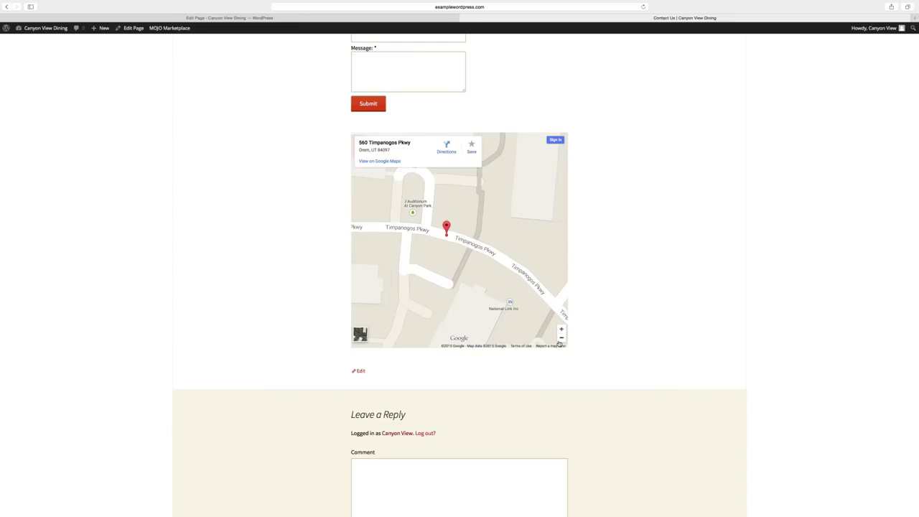
# Return to the WordPress admin and start a new NextGEN gallery named Menu Items for uploading images
pyautogui.click(92, 19)
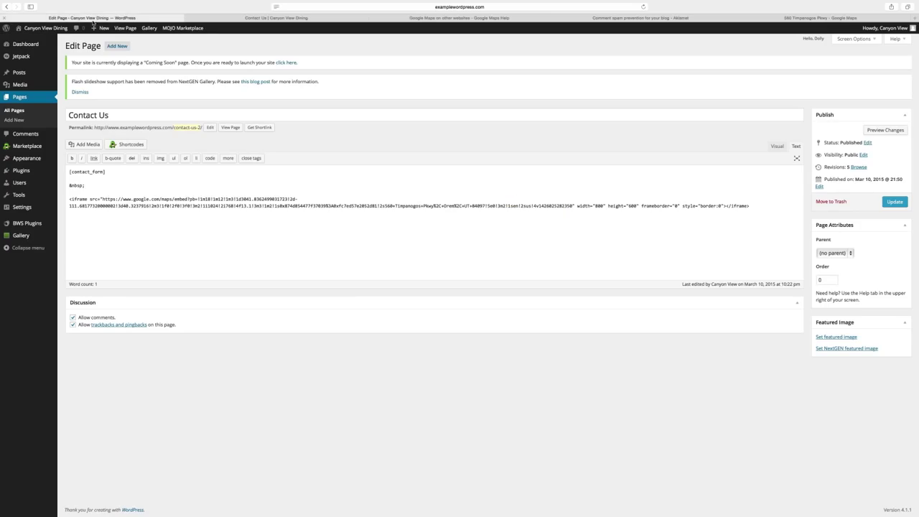
pyautogui.click(38, 171)
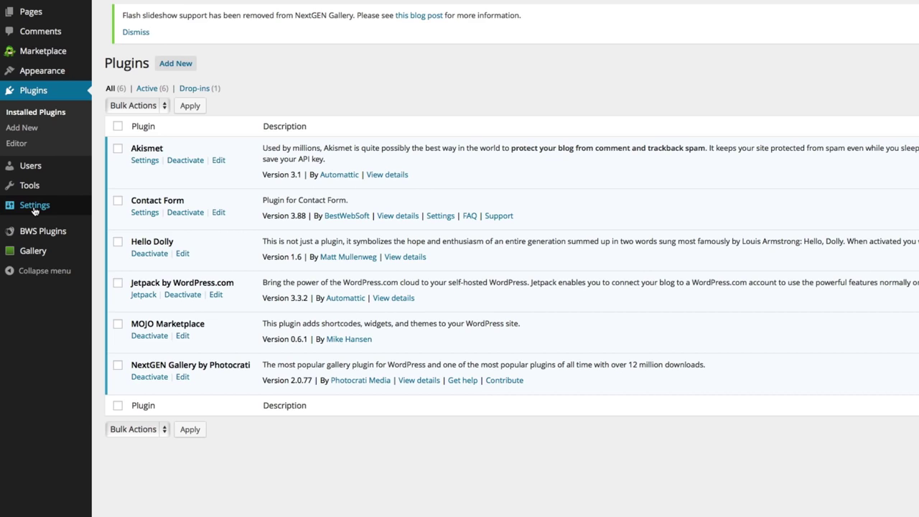
pyautogui.click(41, 255)
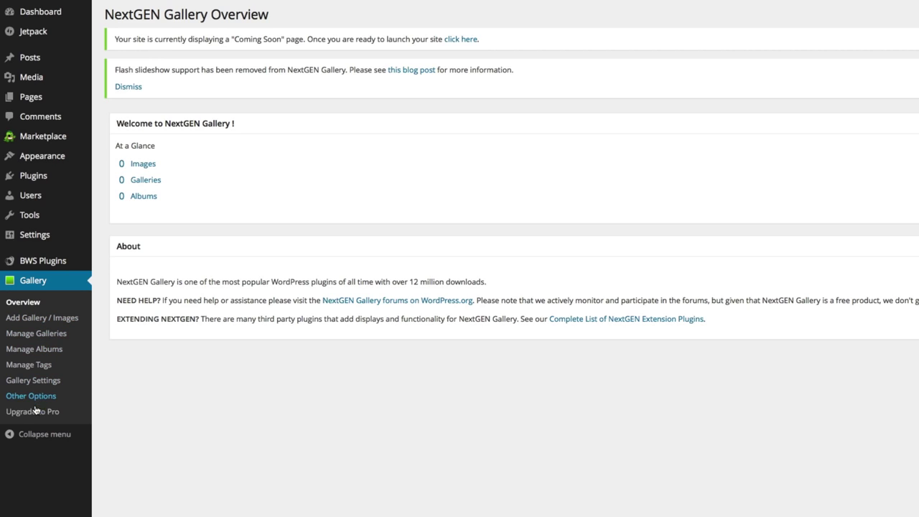
pyautogui.click(36, 318)
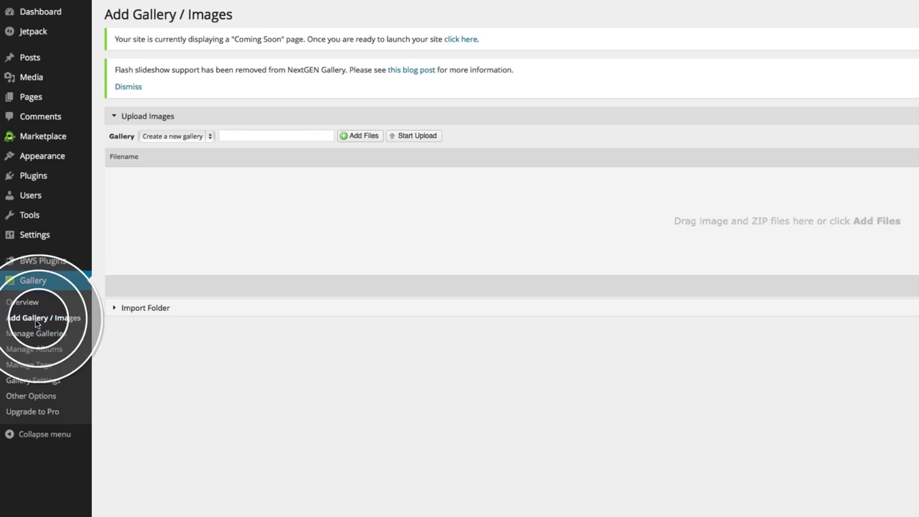
pyautogui.click(232, 136)
pyautogui.write('Menu Items')
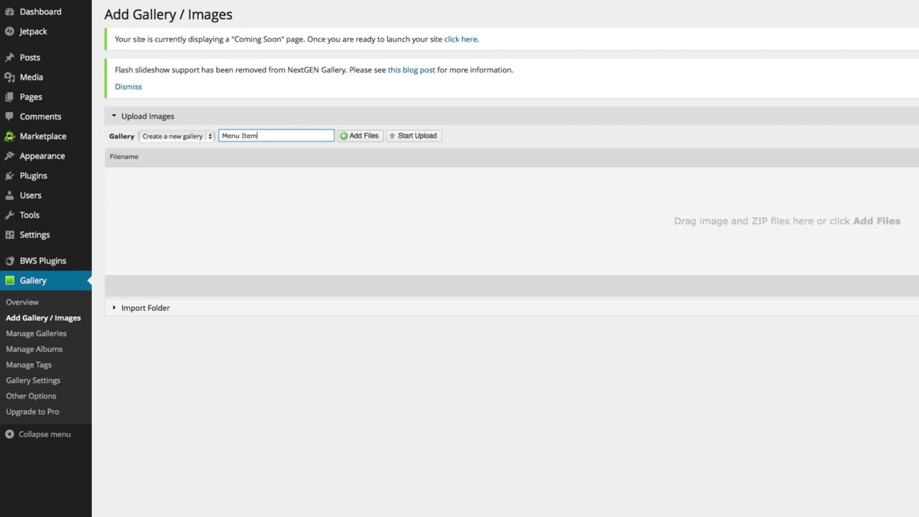
# Add all the images in the Menu folder, from Cake.jpg to Spegetti.jpg, and upload them to the new gallery
pyautogui.click(354, 140)
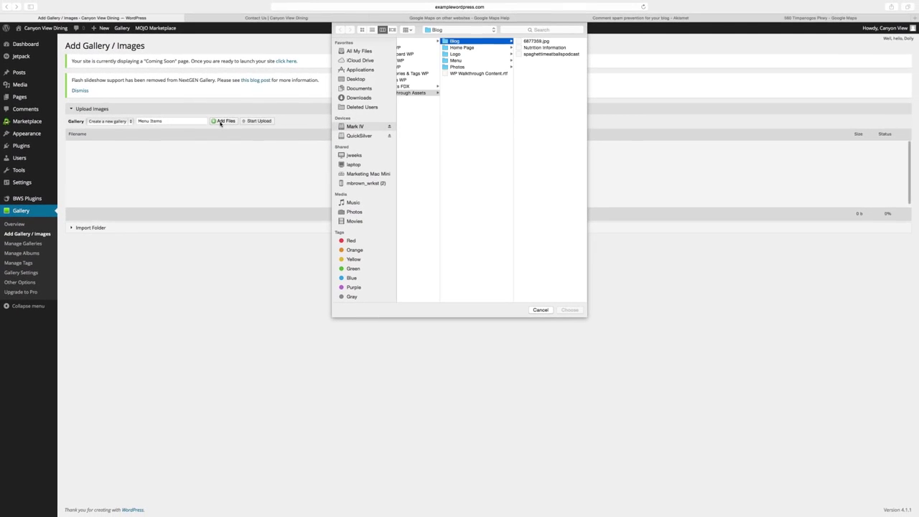
pyautogui.click(455, 60)
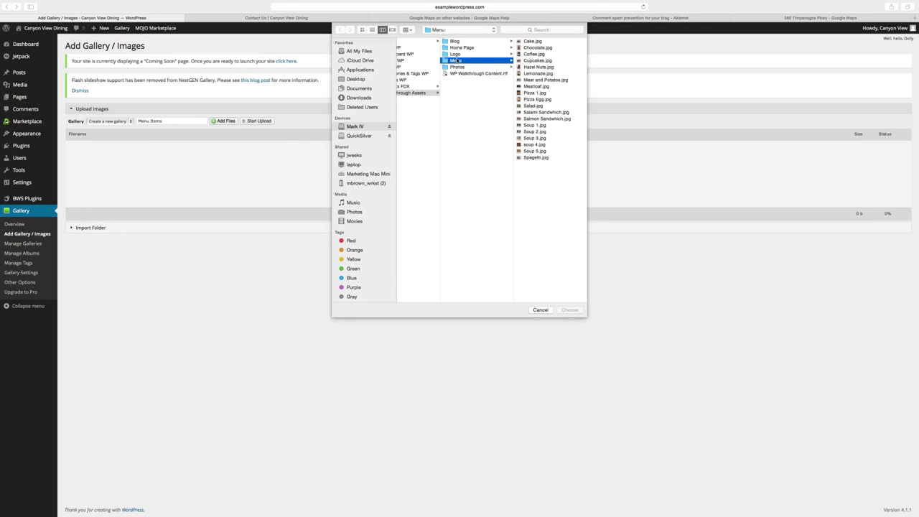
pyautogui.click(544, 42)
pyautogui.keyDown('shift'); pyautogui.click(471, 158); pyautogui.keyUp('shift')
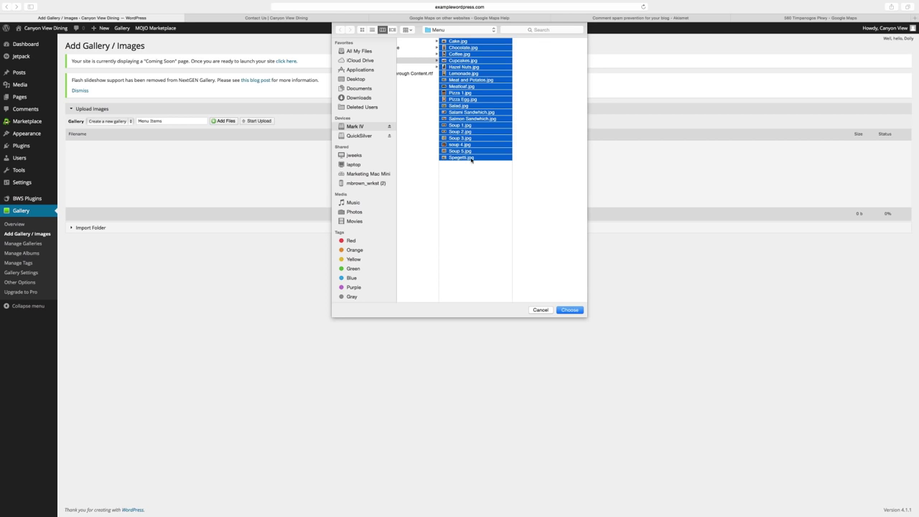
pyautogui.click(570, 309)
pyautogui.click(253, 127)
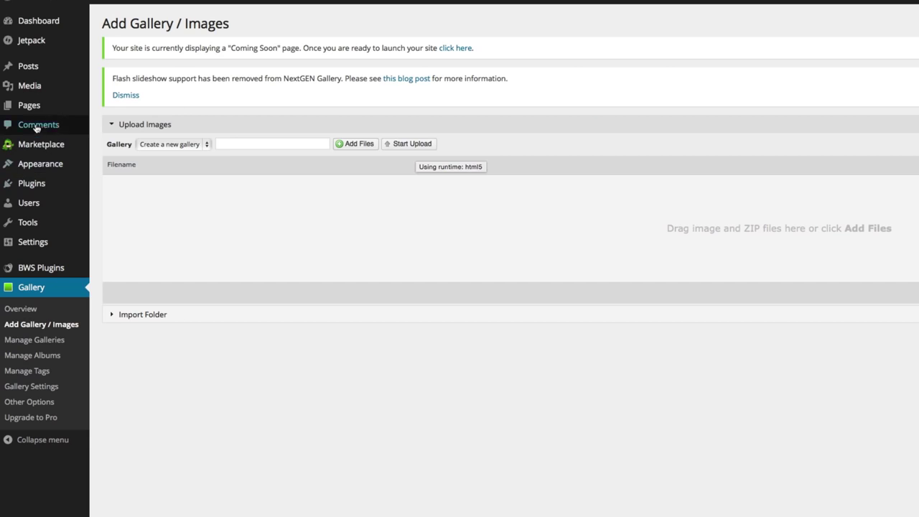
# Create a page titled Menu and bring up the NextGEN Gallery display options from its editor
pyautogui.moveTo(43, 105)
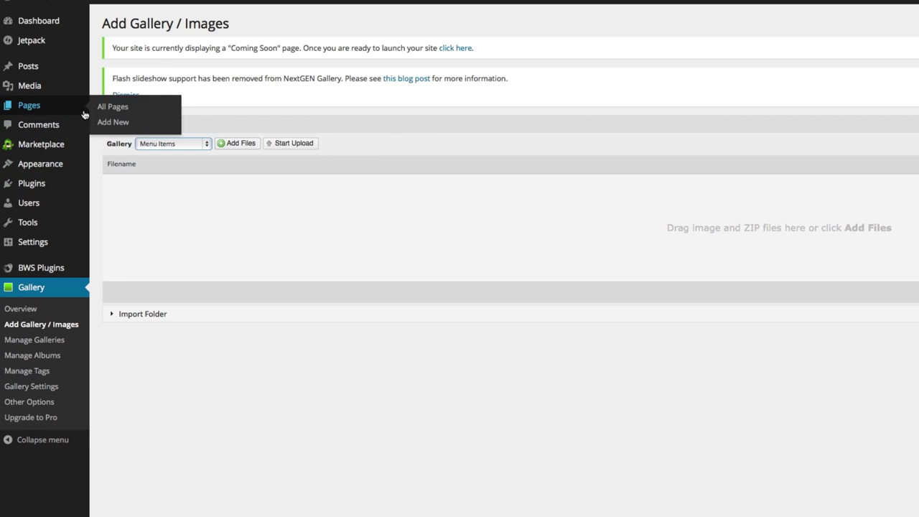
pyautogui.click(108, 121)
pyautogui.write('Menu')
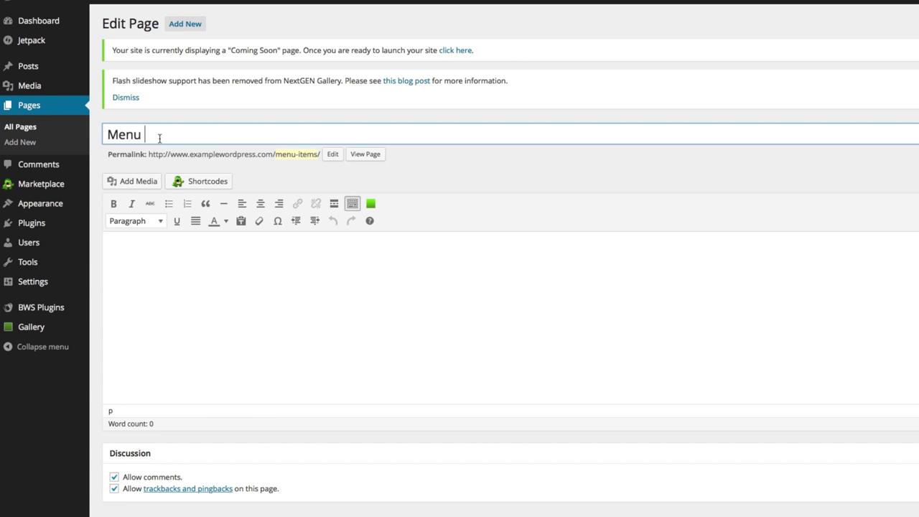
pyautogui.click(371, 203)
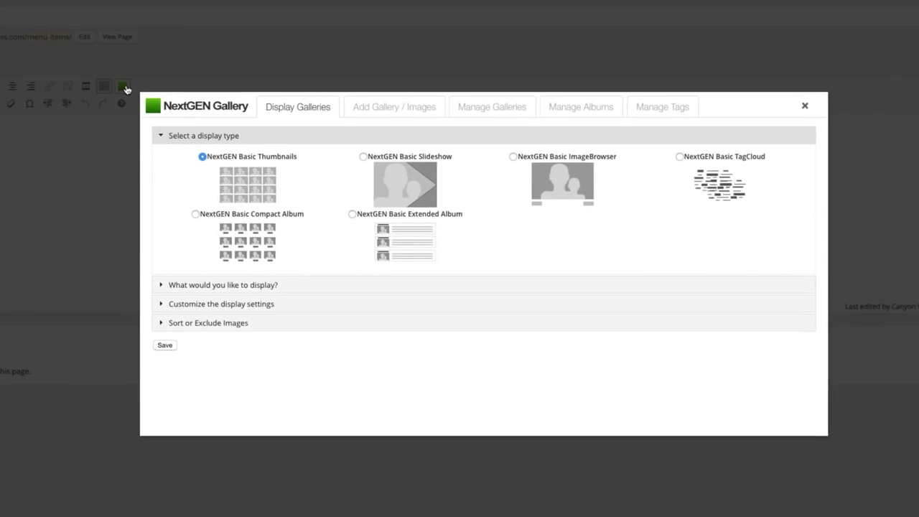
pyautogui.click(373, 107)
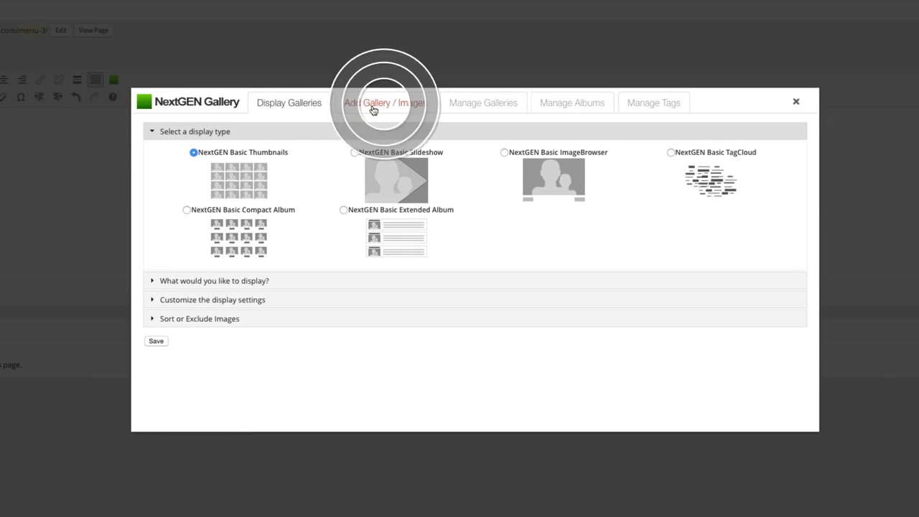
pyautogui.click(289, 115)
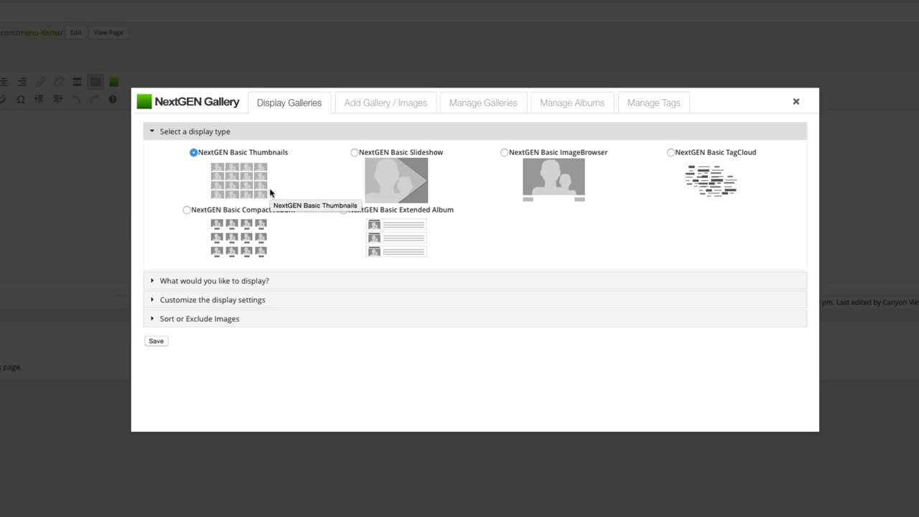
# Set the display source to Galleries, choose the Menu Items gallery and enter the slug Canyon View Fine Dining
pyautogui.click(171, 281)
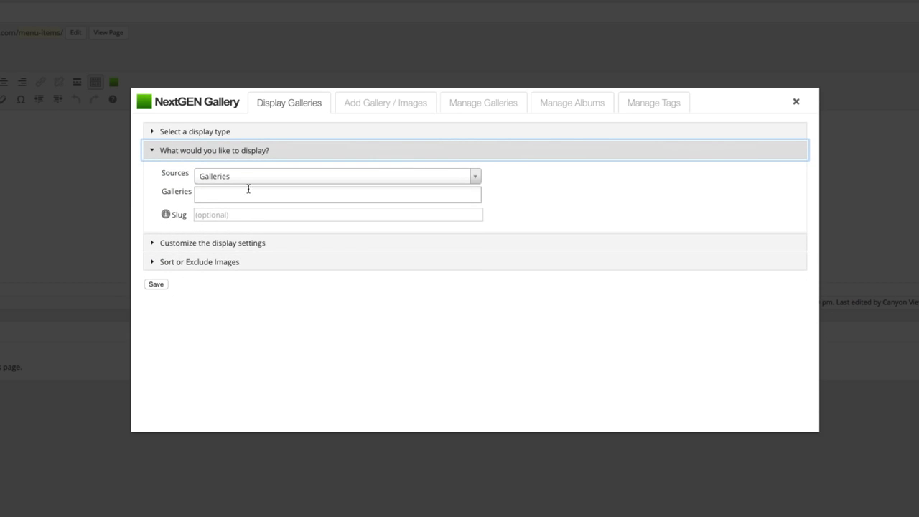
pyautogui.click(251, 180)
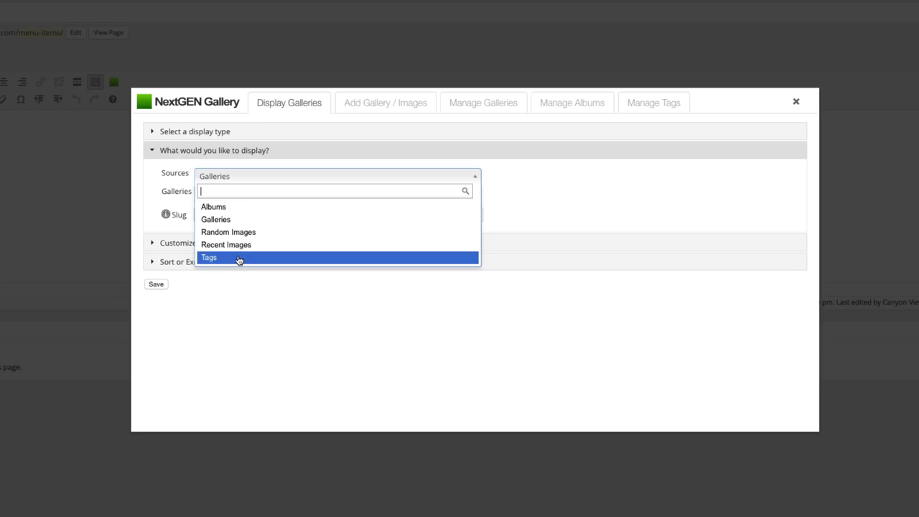
pyautogui.click(239, 220)
pyautogui.click(247, 194)
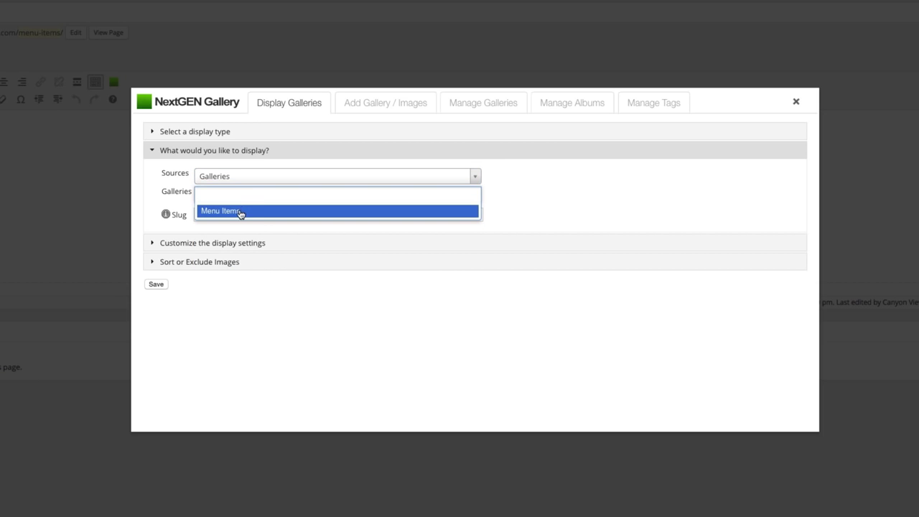
pyautogui.click(239, 211)
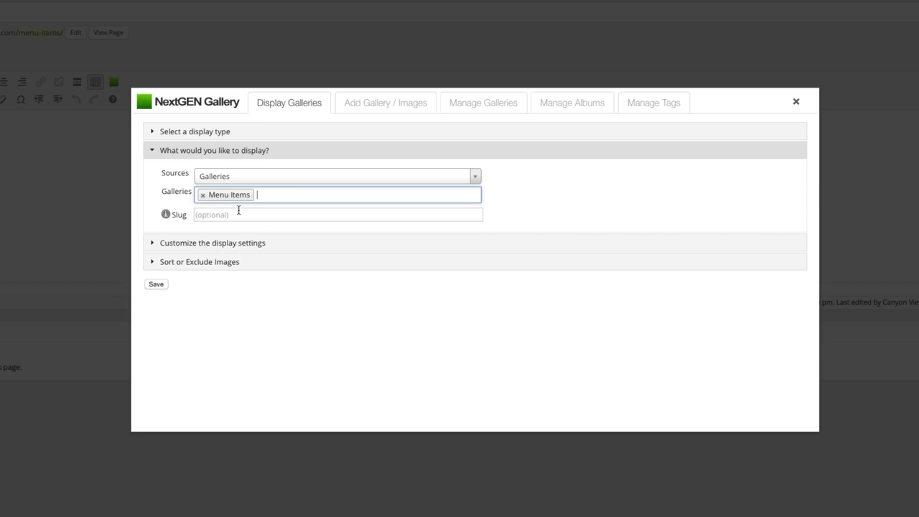
pyautogui.click(238, 210)
pyautogui.write('Canyon View Fine Dining')
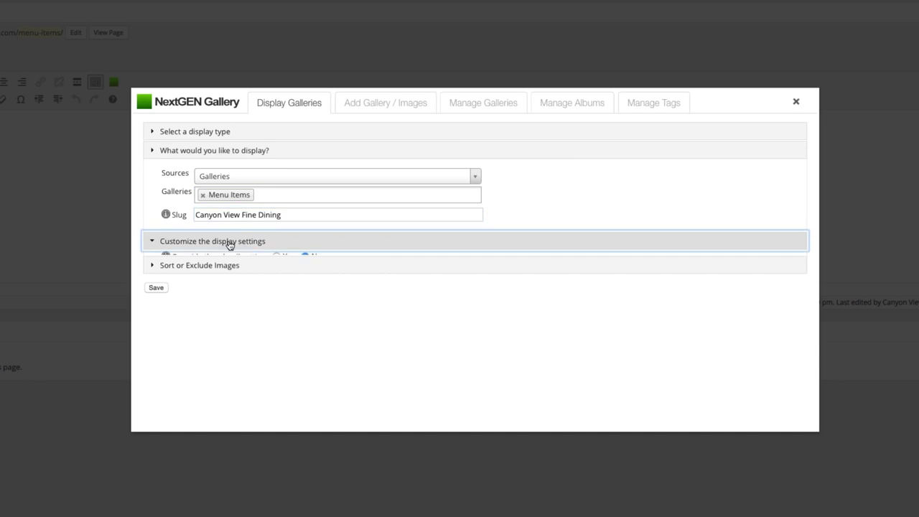
# Review the display settings, then reorder the images so cookies, cupcakes, chocolate and cake come last in that order
pyautogui.click(230, 243)
pyautogui.moveTo(274, 245)
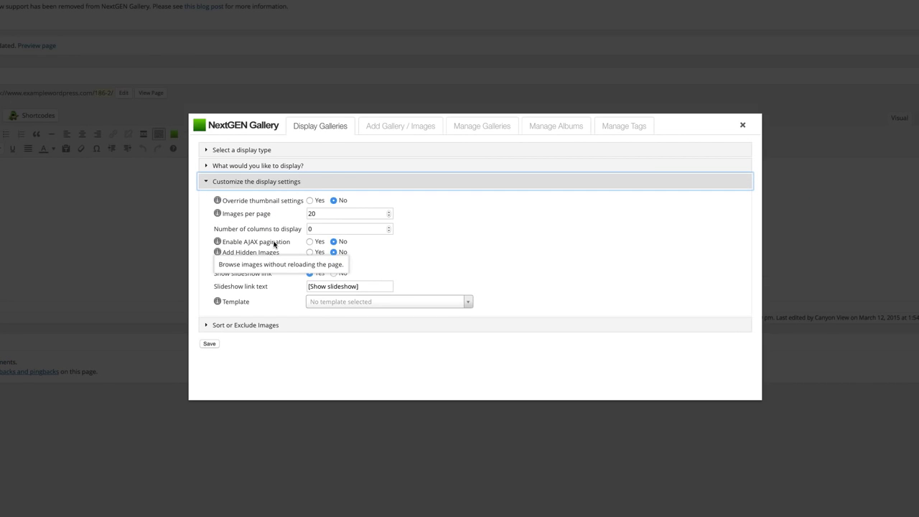
pyautogui.click(263, 328)
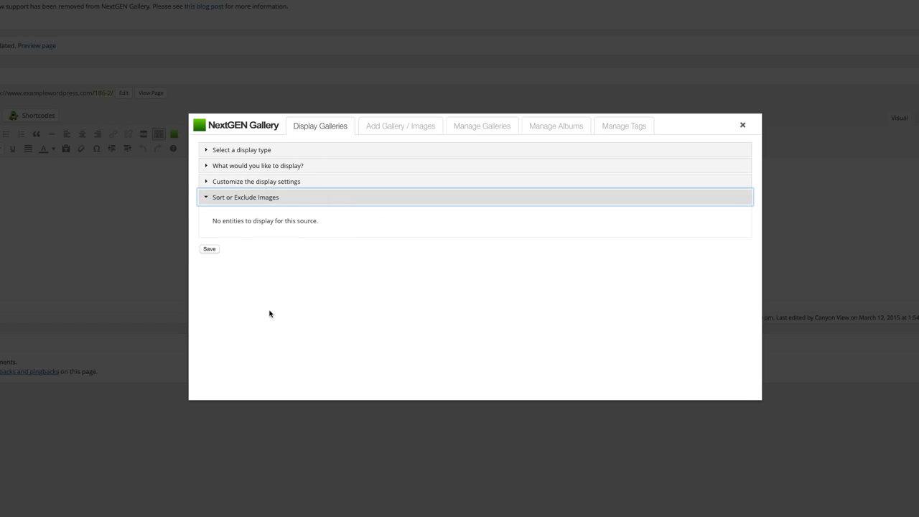
pyautogui.scroll(-2, 268, 269)
pyautogui.moveTo(253, 147); pyautogui.dragTo(248, 355)
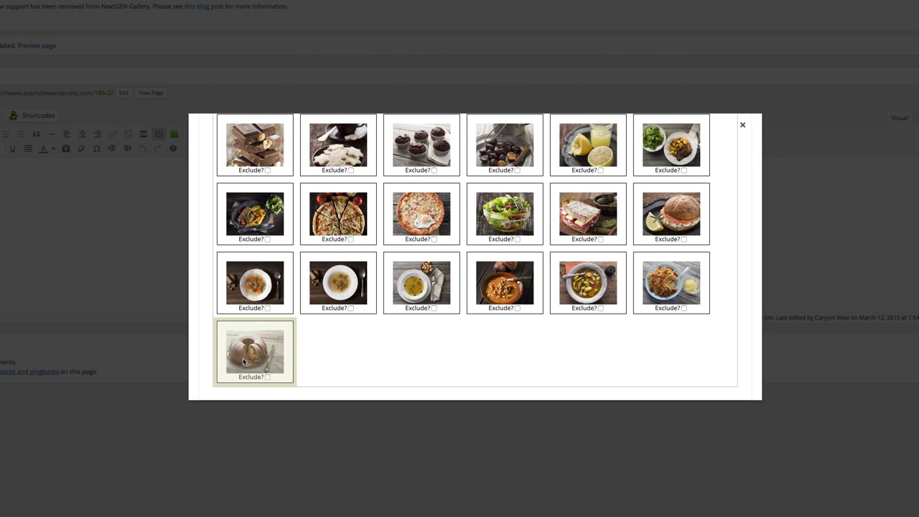
pyautogui.moveTo(244, 144); pyautogui.dragTo(672, 284)
pyautogui.moveTo(338, 145); pyautogui.dragTo(588, 287)
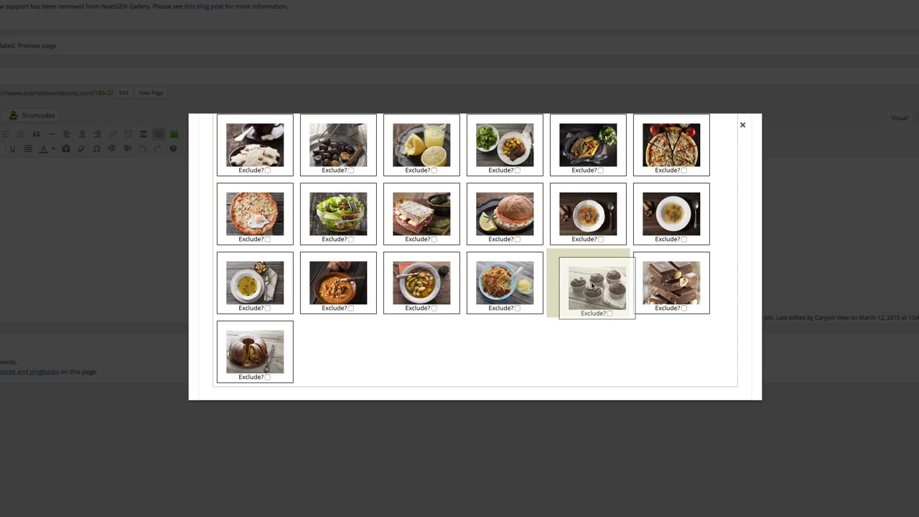
pyautogui.moveTo(255, 143); pyautogui.dragTo(505, 284)
# Exclude the hazelnut photo from the display and save the gallery into the Menu page
pyautogui.click(267, 170)
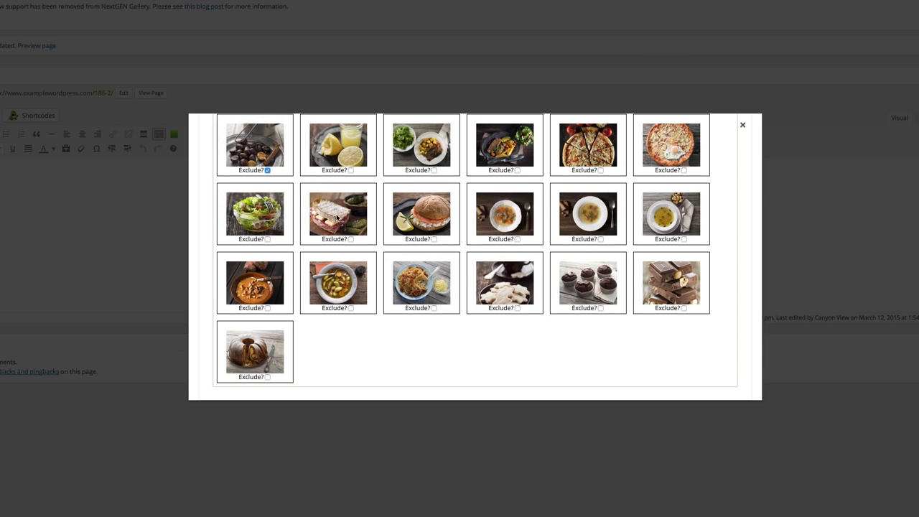
pyautogui.scroll(-1, 336, 334)
pyautogui.scroll(-3, 336, 335)
pyautogui.click(208, 271)
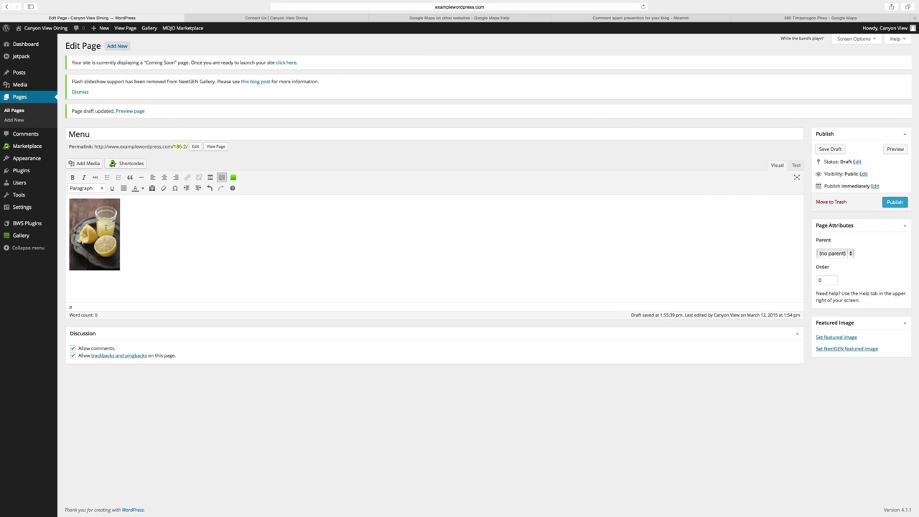
# Reopen the inserted gallery's settings to review them, close them and publish the Menu page
pyautogui.click(105, 227)
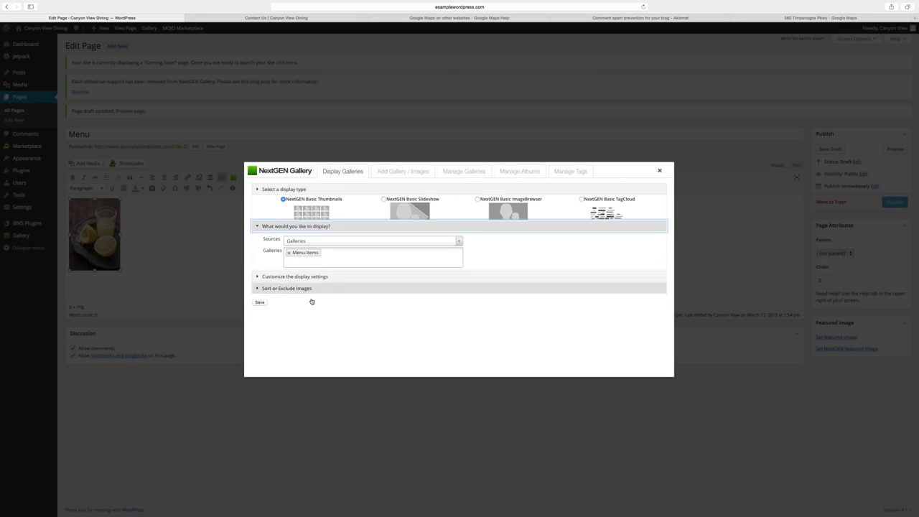
pyautogui.click(307, 287)
pyautogui.click(659, 171)
pyautogui.click(895, 201)
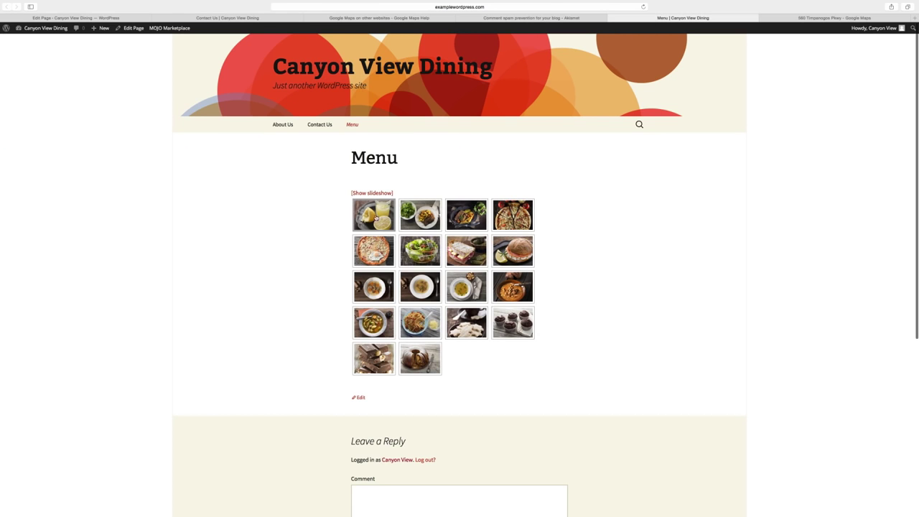
# Check the live Menu page by enlarging the lemonade photo, browsing the next two images and closing the viewer
pyautogui.click(360, 211)
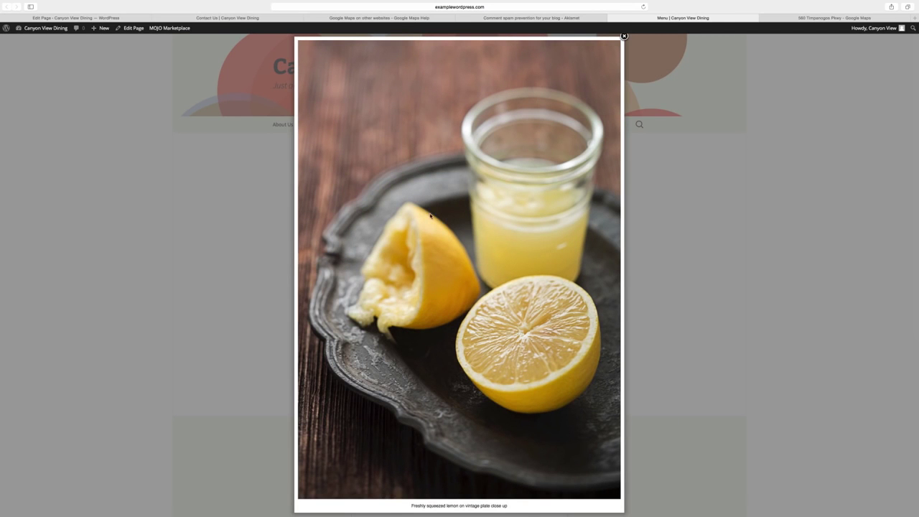
pyautogui.click(614, 274)
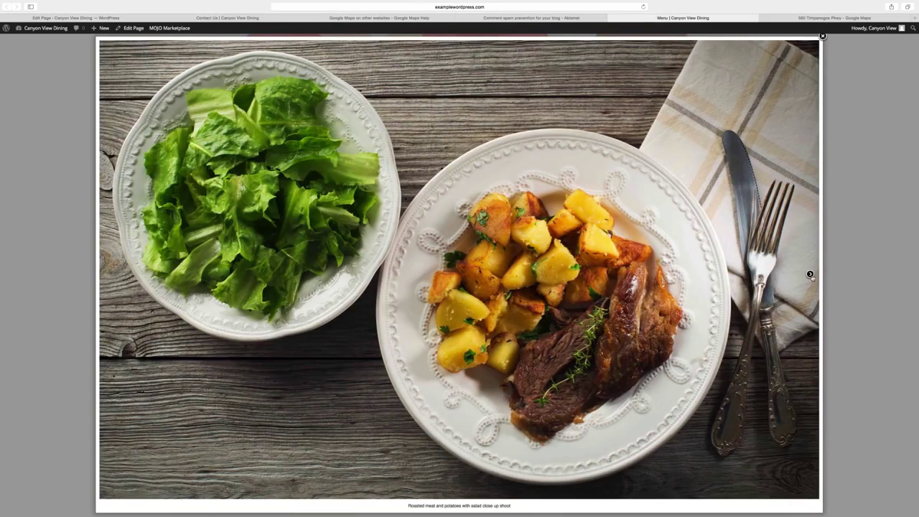
pyautogui.click(810, 275)
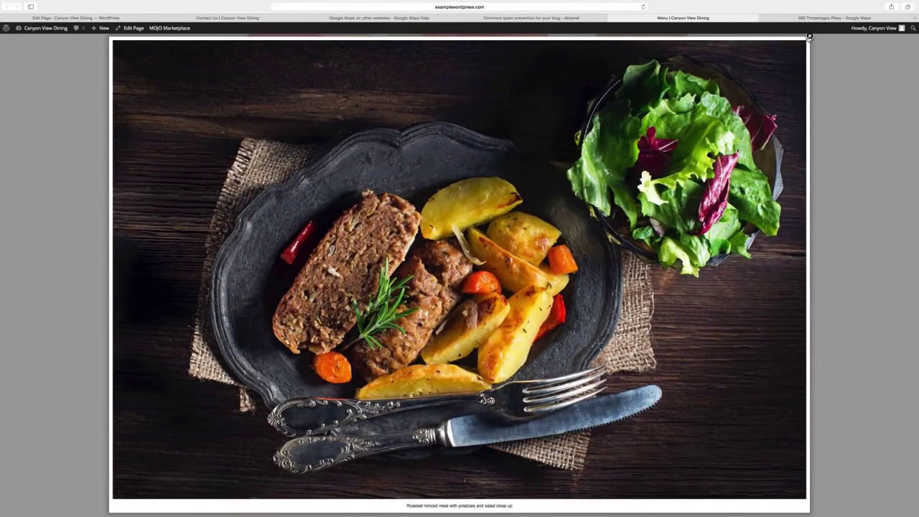
pyautogui.click(809, 36)
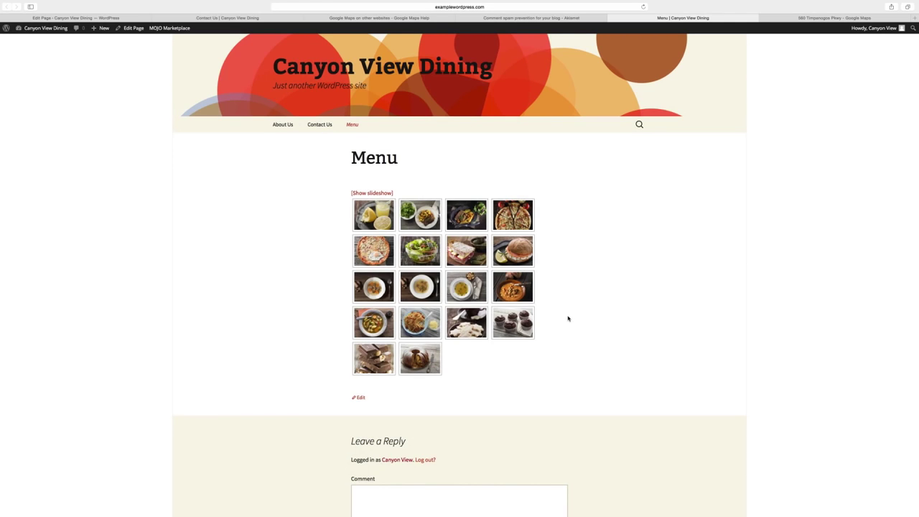